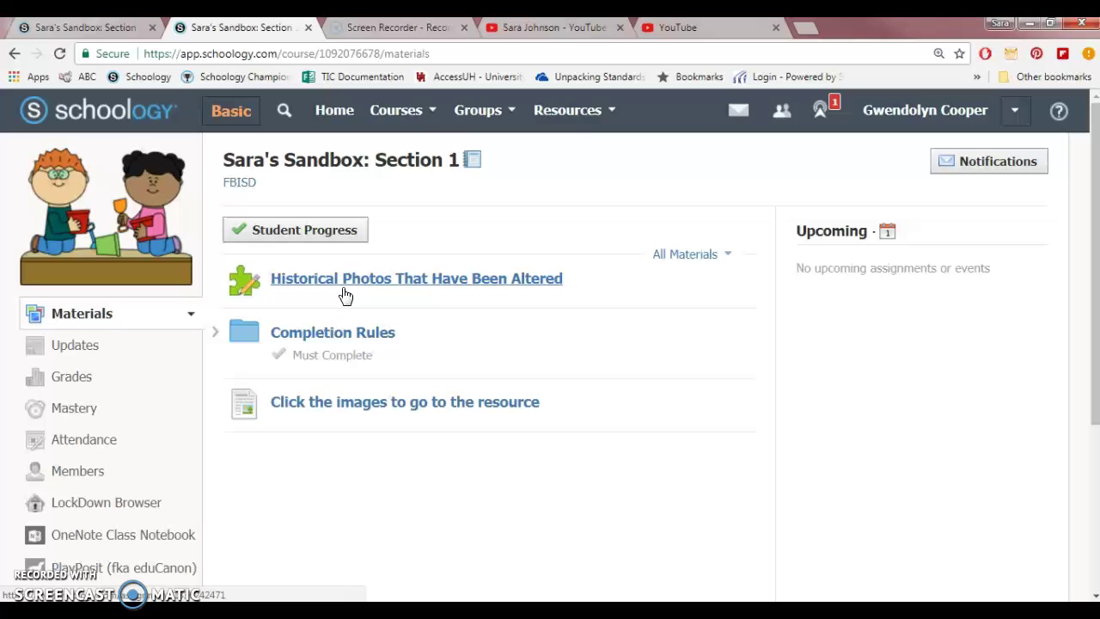
Step: Open the 'Historical Photos That Have Been Altered' quiz from the course materials and resume the last attempt
left_click(918, 117)
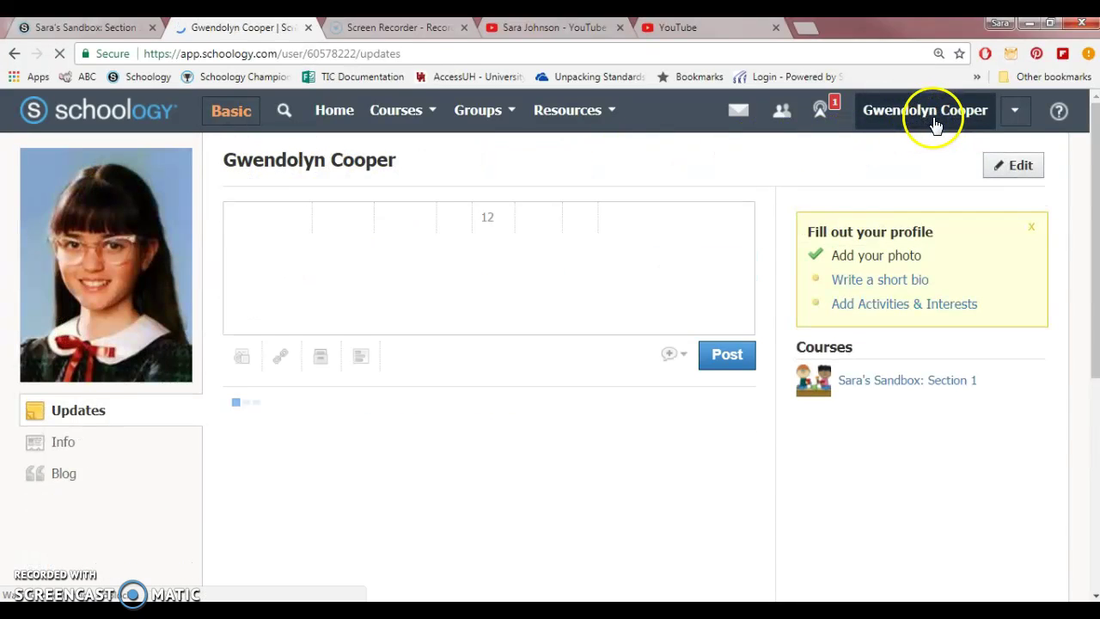
left_click(14, 53)
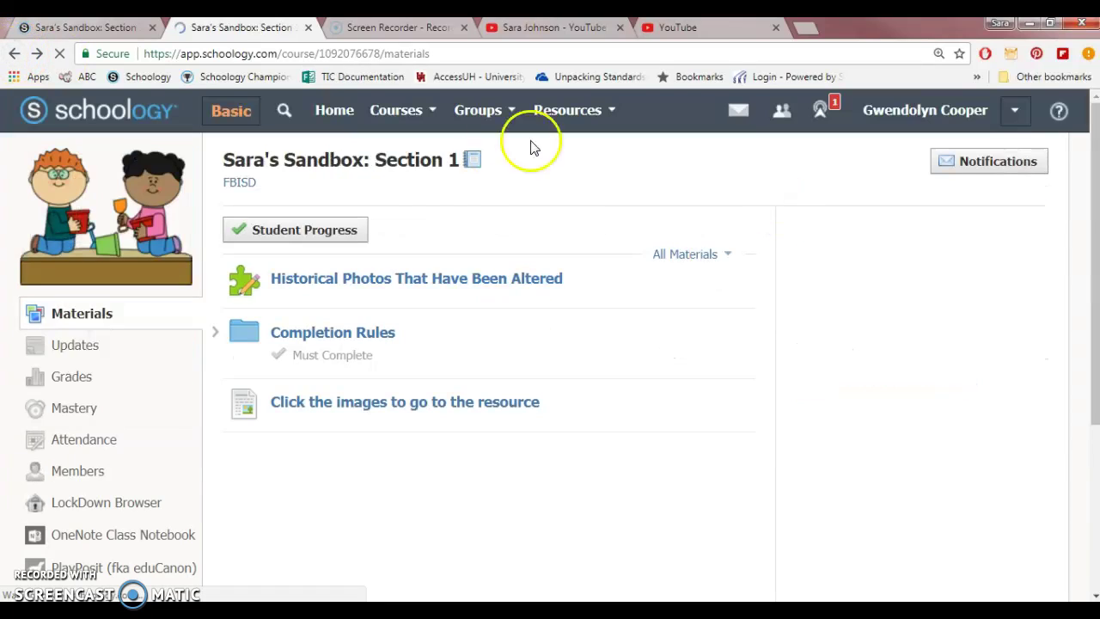
left_click(409, 282)
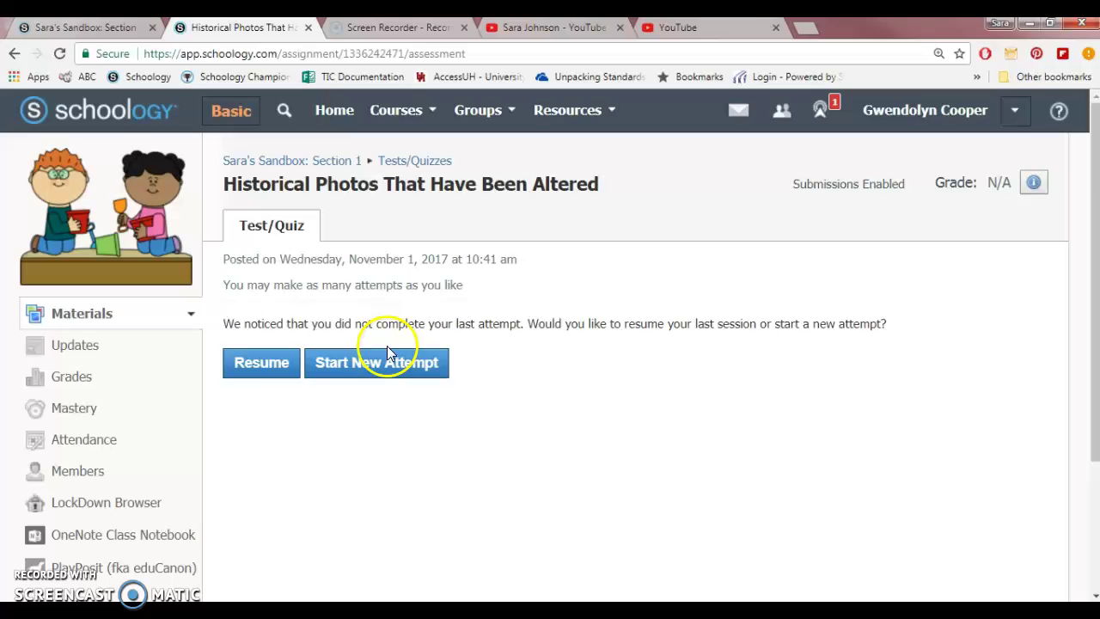
left_click(273, 370)
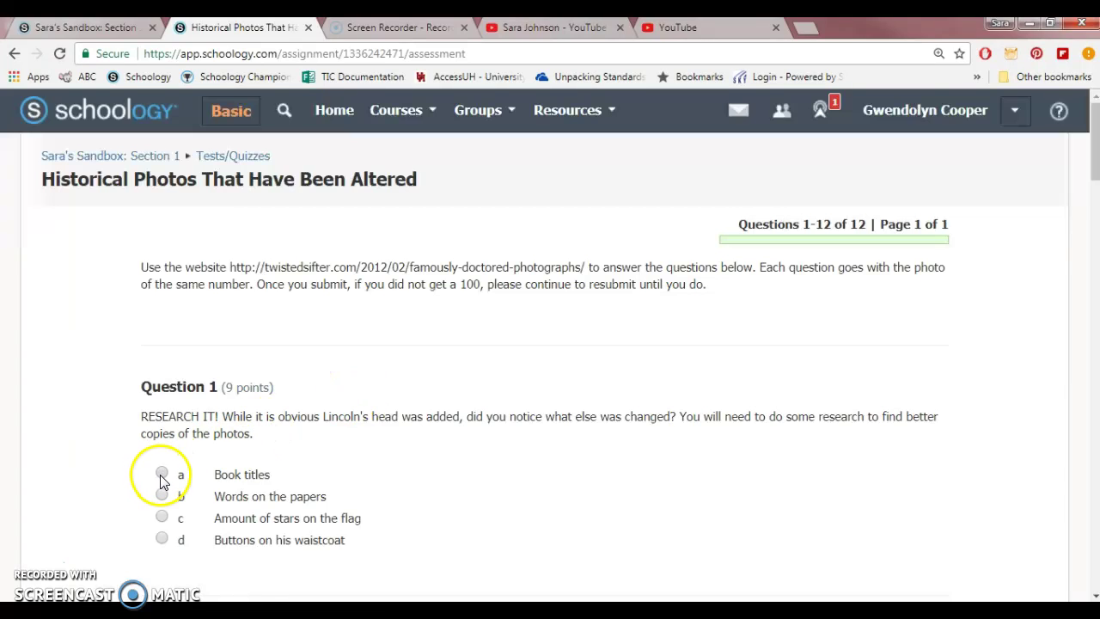
Step: Answer question 1 with 'Book titles', question 2 with '5' and question 3 with 'He was not there that day due to illness'
left_click(162, 478)
scroll(167, 481, "down", 5)
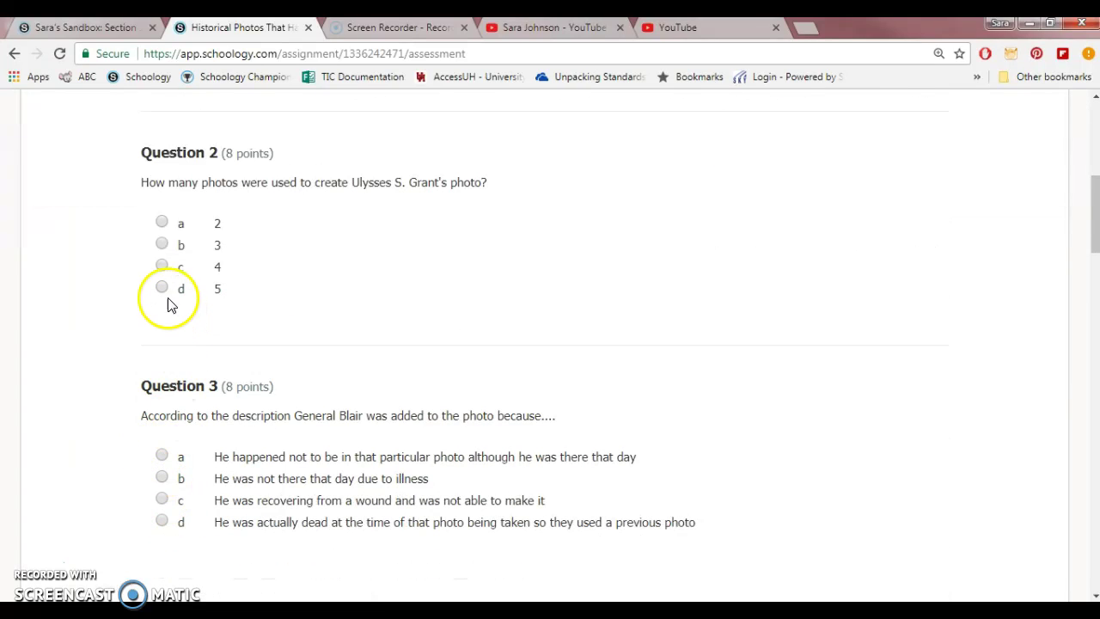
left_click(168, 299)
left_click(163, 478)
Step: Answer question 4 with 'He was exiled to another country', question 5 with 'inserted an object over him' and question 6 with 'both A and B'
scroll(172, 490, "down", 4)
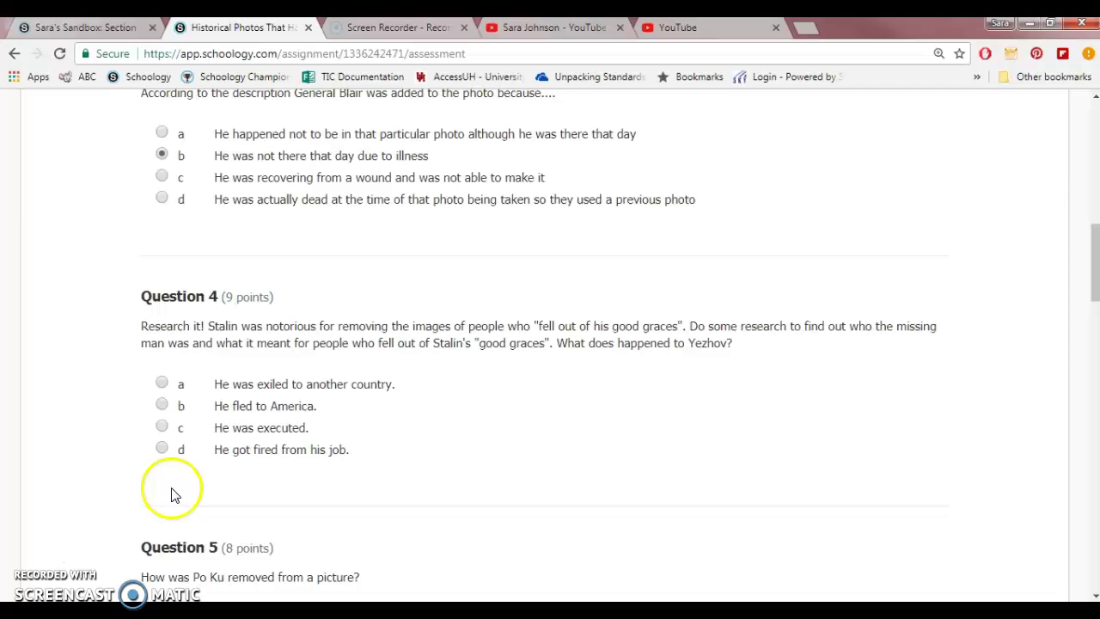
left_click(162, 383)
scroll(162, 484, "down", 4)
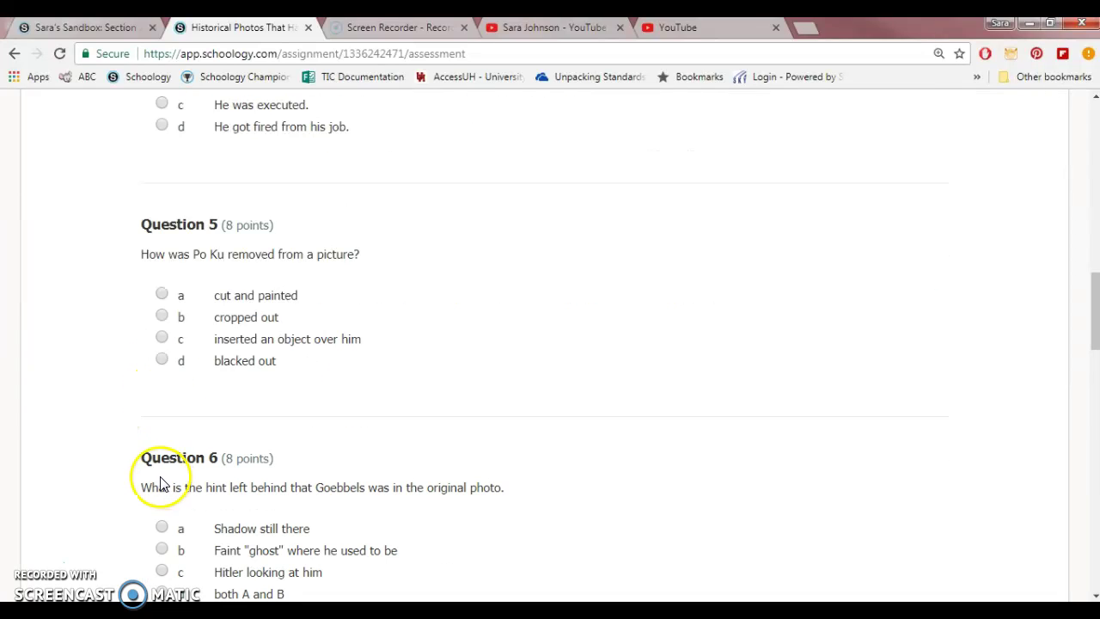
left_click(161, 338)
scroll(160, 450, "down", 3)
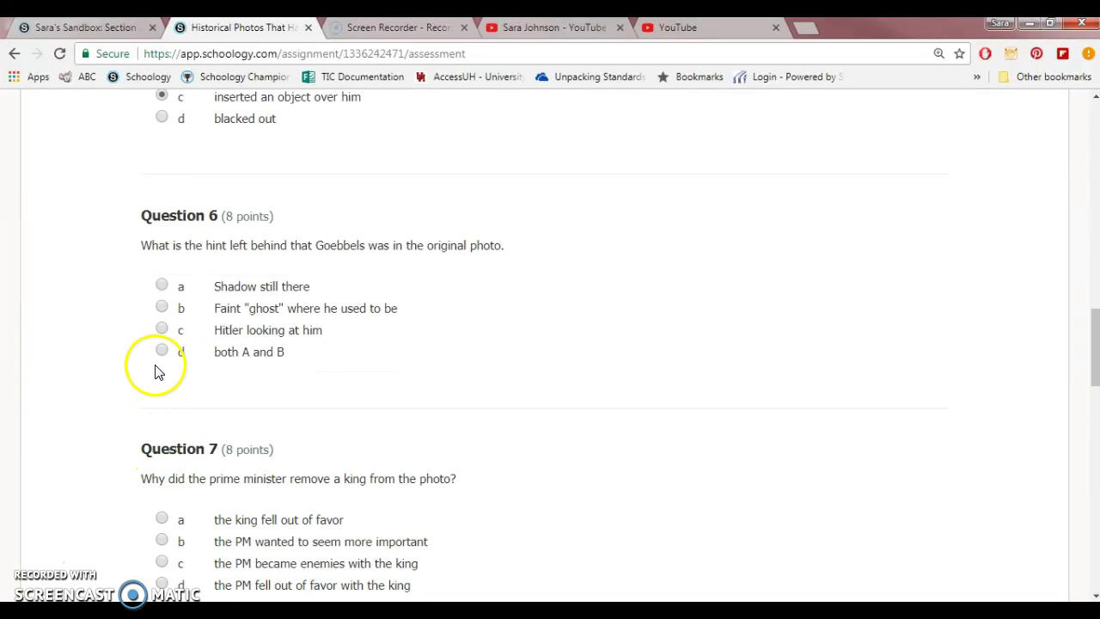
left_click(161, 351)
Step: Answer question 7 with 'the king fell out of favor', question 8 with 'True' and question 9 with 'a bribe'
scroll(164, 376, "down", 3)
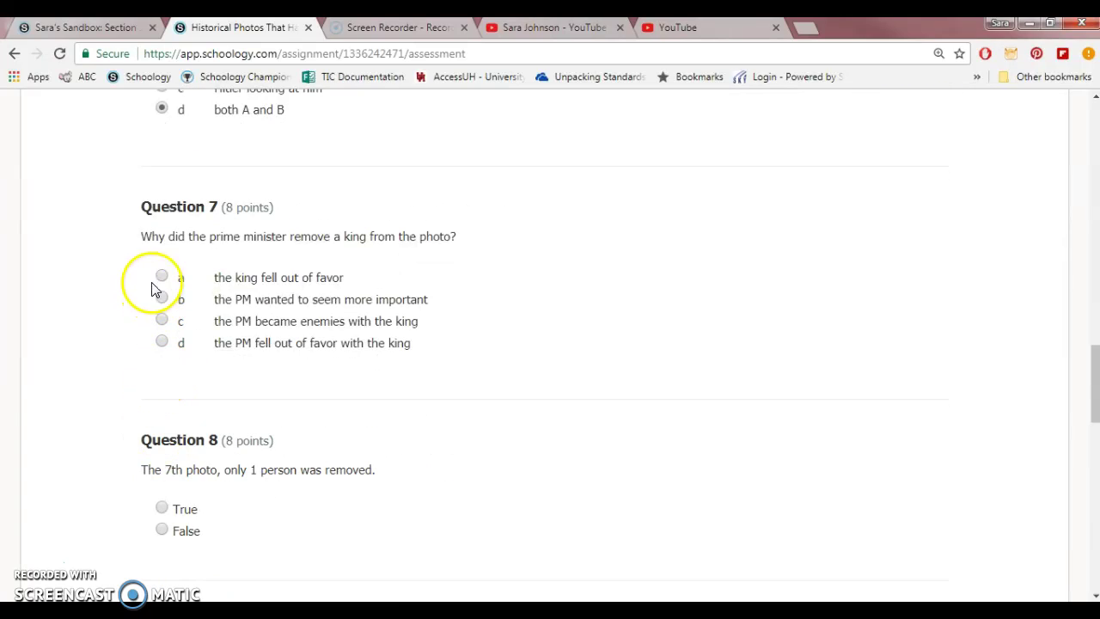
left_click(161, 276)
scroll(172, 421, "down", 3)
left_click(162, 347)
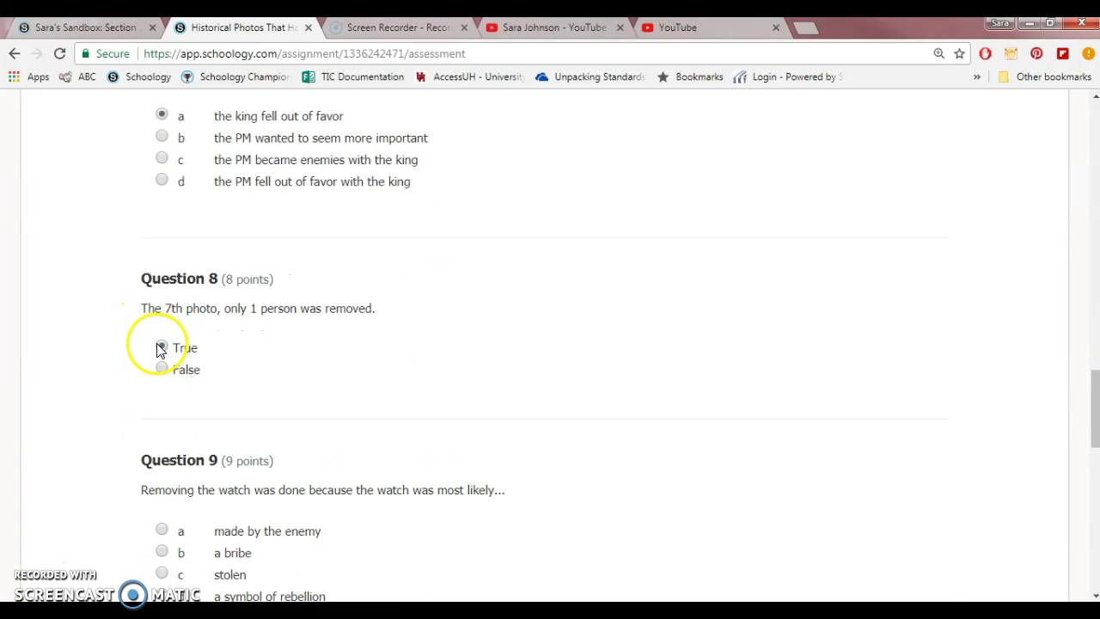
scroll(164, 516, "down", 3)
left_click(162, 389)
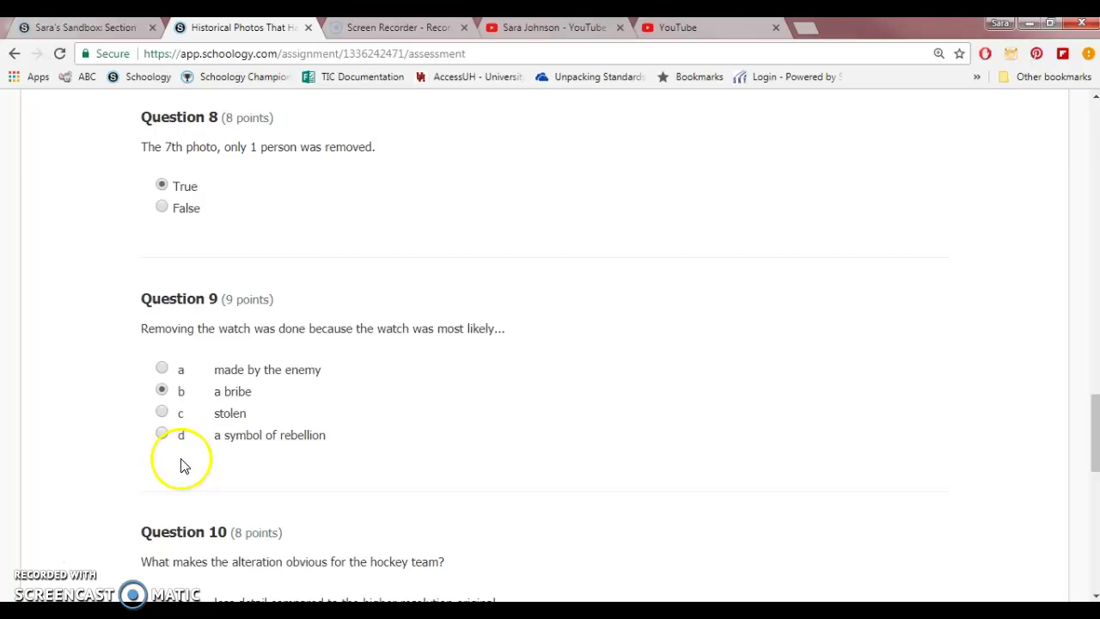
Step: Answer question 11 with 'He couldn't make it into space' and question 12 with 'True'
scroll(182, 465, "down", 4)
left_click_drag(160, 274, 157, 346)
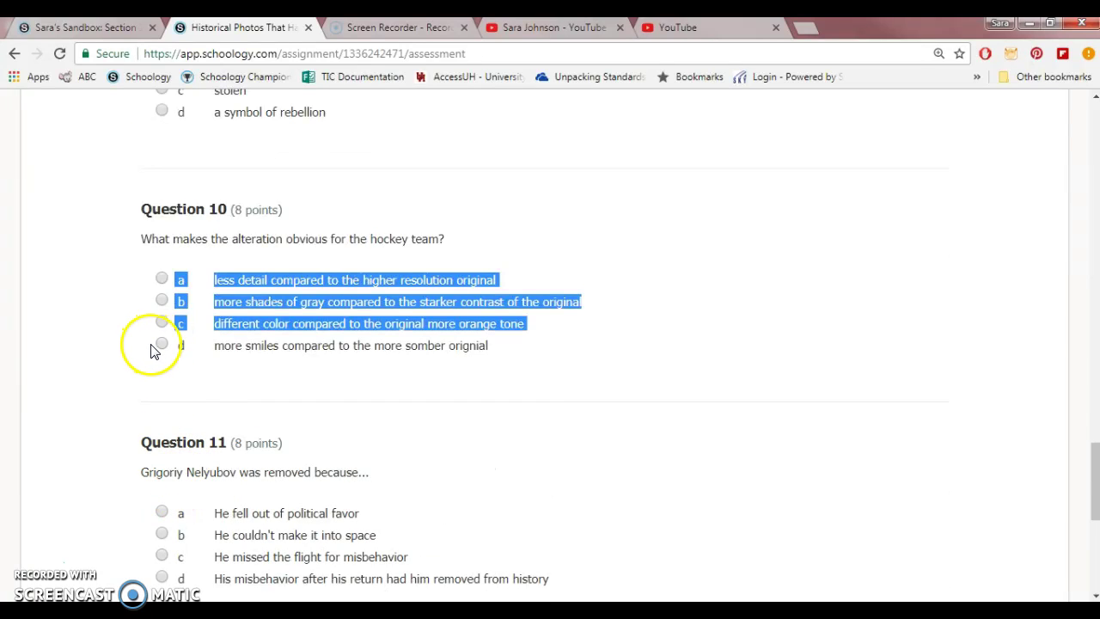
scroll(189, 456, "down", 4)
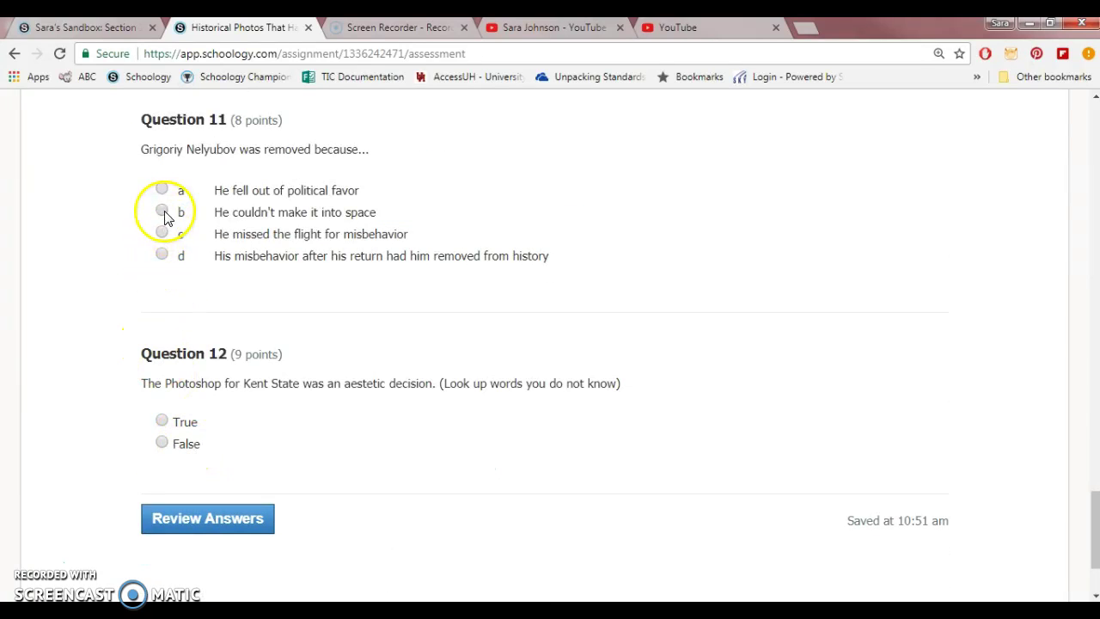
left_click(162, 212)
left_click(162, 421)
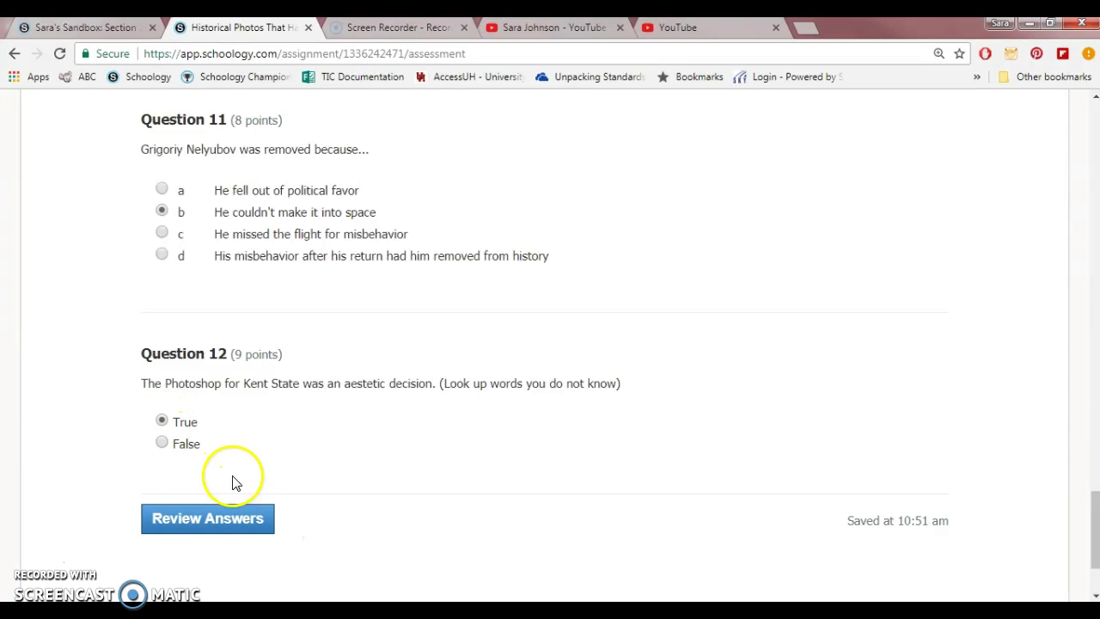
Step: Review the selected answers, submit the assessment, and check the resulting grade
left_click(196, 516)
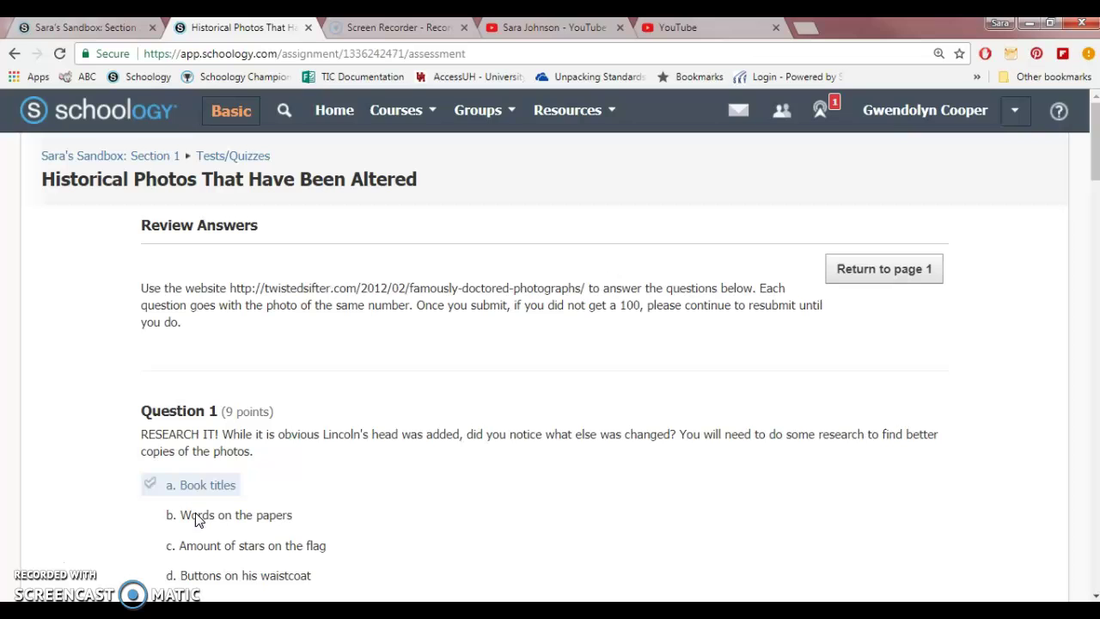
scroll(387, 361, "down", 3)
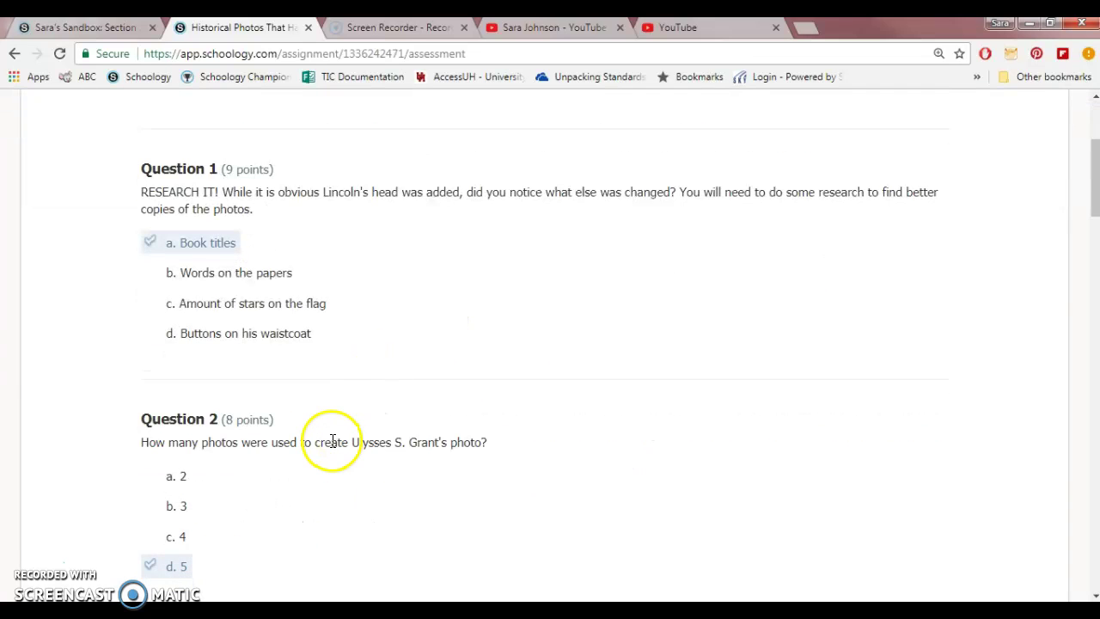
scroll(332, 441, "down", 16)
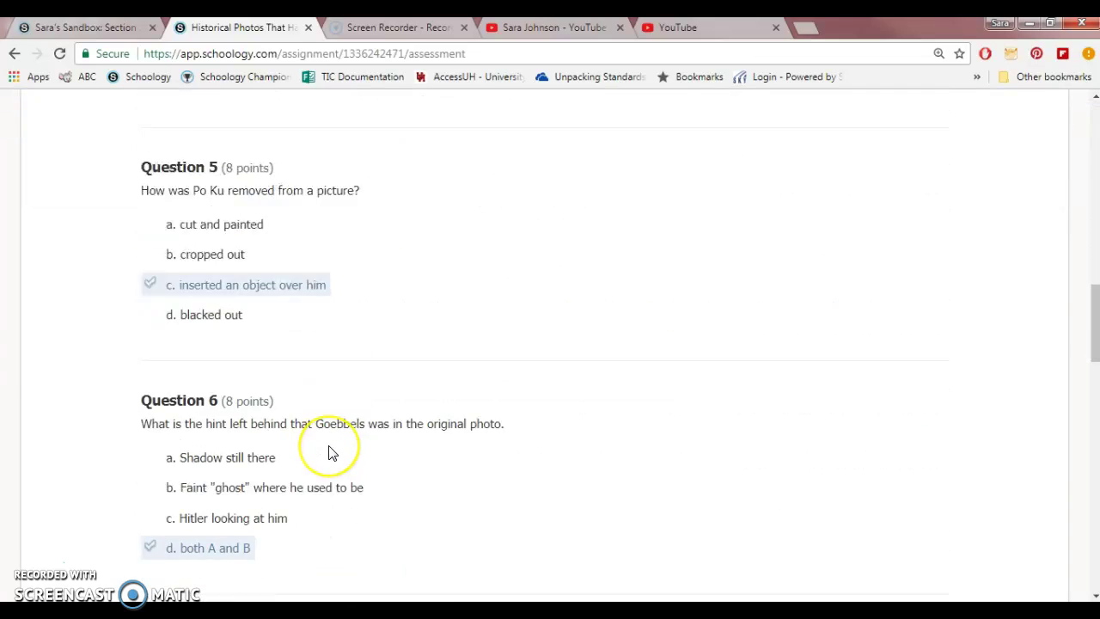
scroll(330, 456, "down", 15)
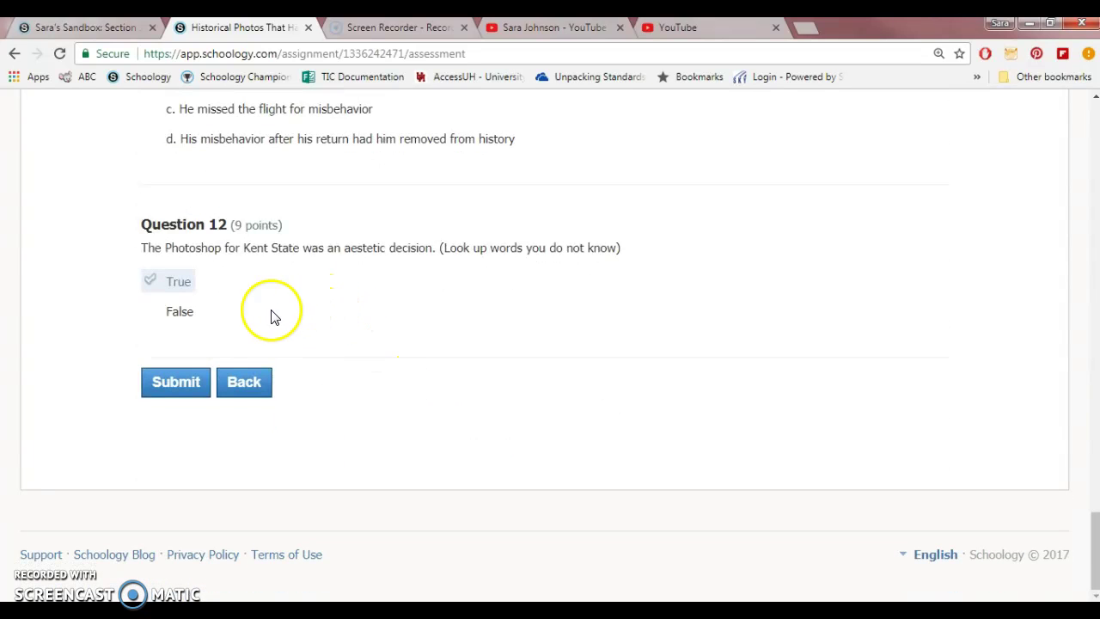
left_click(171, 387)
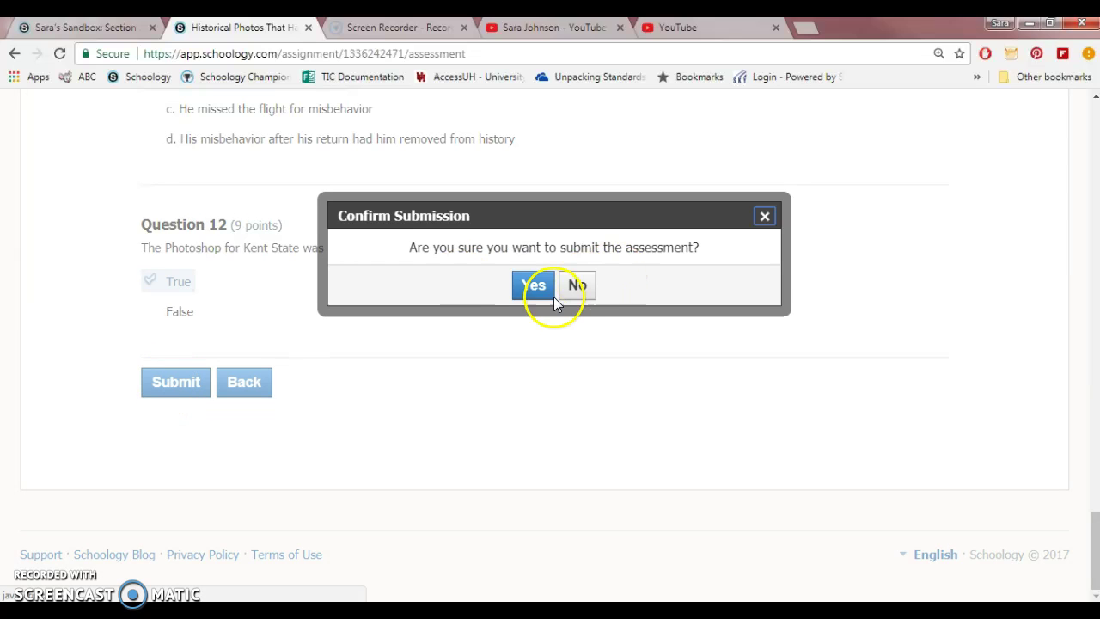
left_click(533, 288)
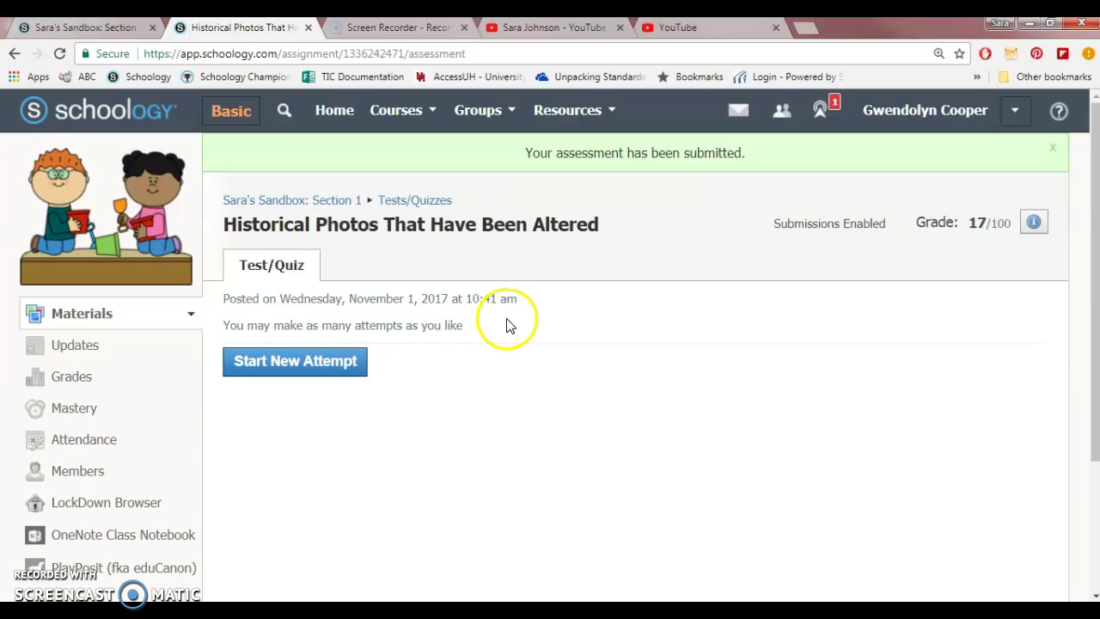
left_click_drag(969, 222, 989, 222)
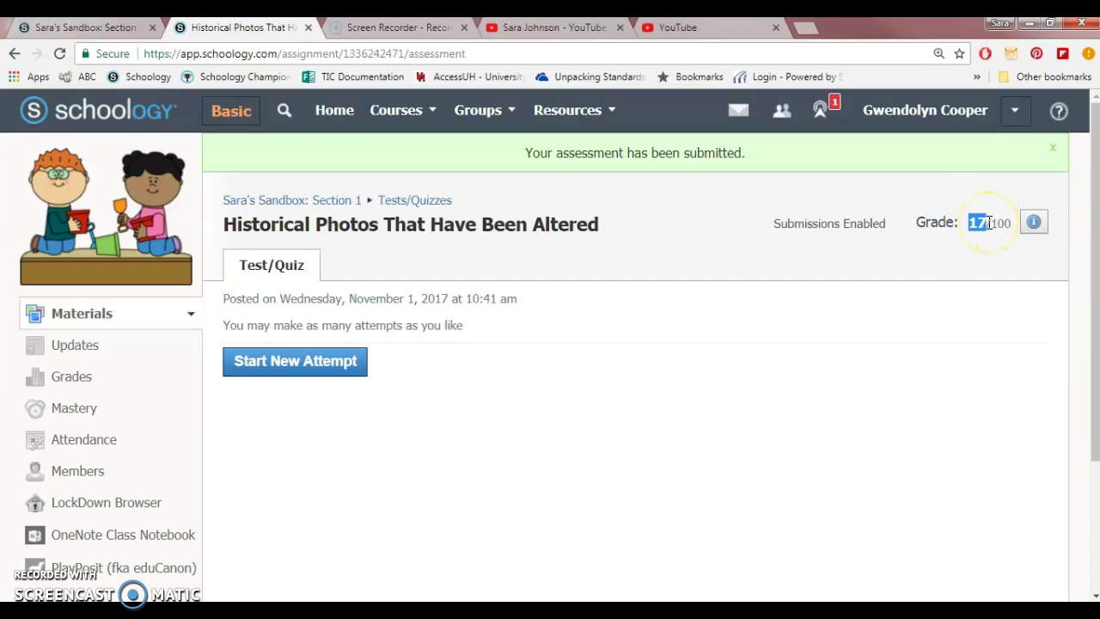
Step: Start a new attempt, choosing 'Words on the papers' for question 1, '3' for question 2 and option a for question 3
left_click(303, 362)
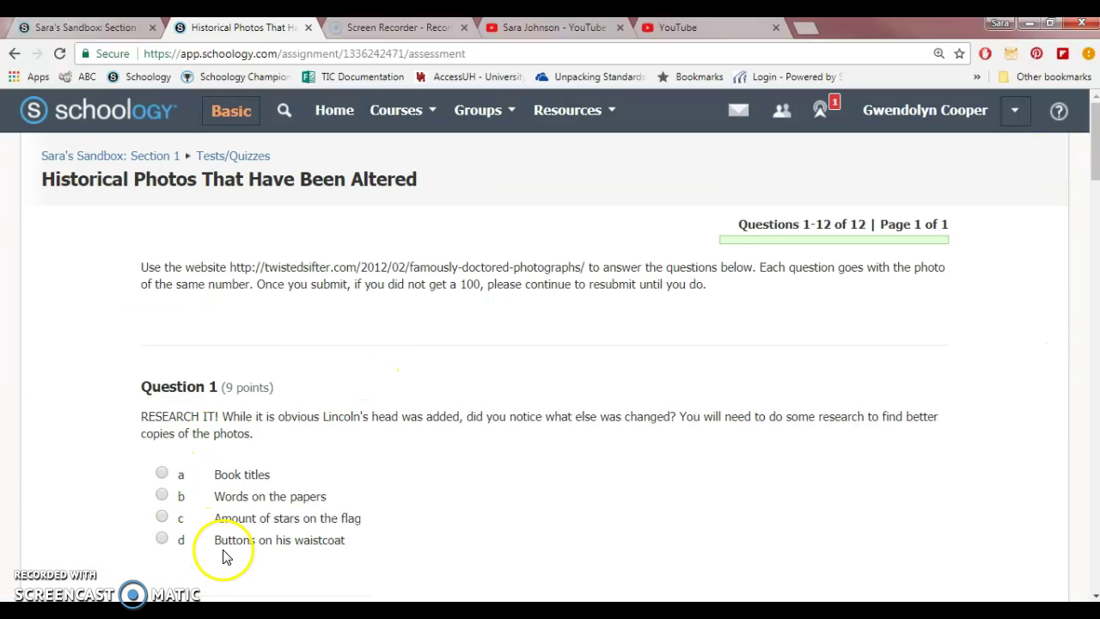
left_click(162, 496)
scroll(155, 479, "down", 3)
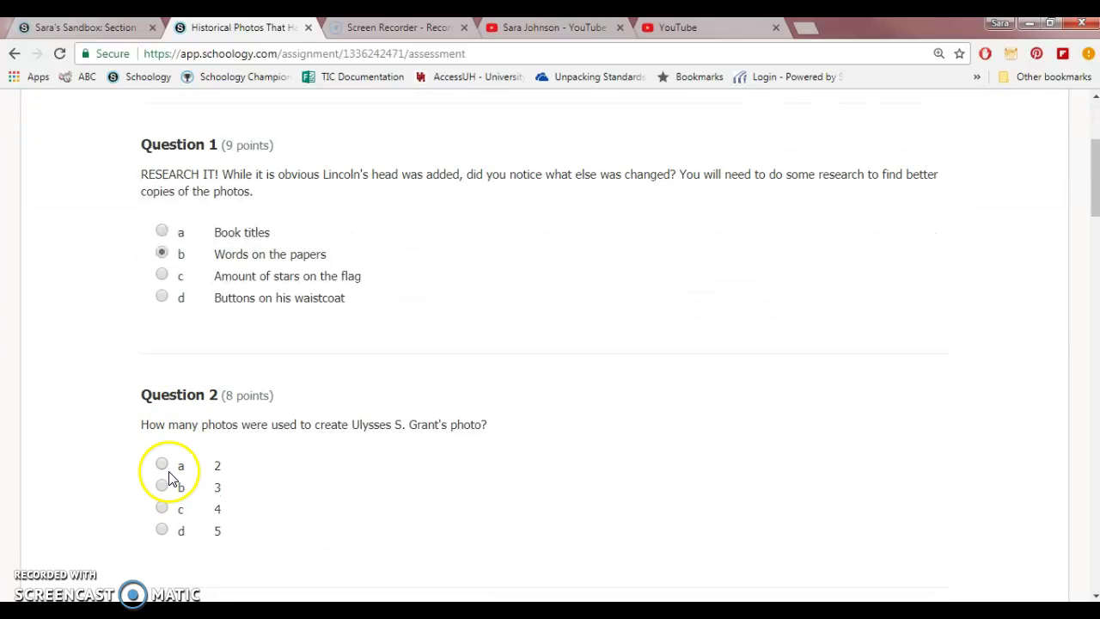
scroll(164, 490, "down", 3)
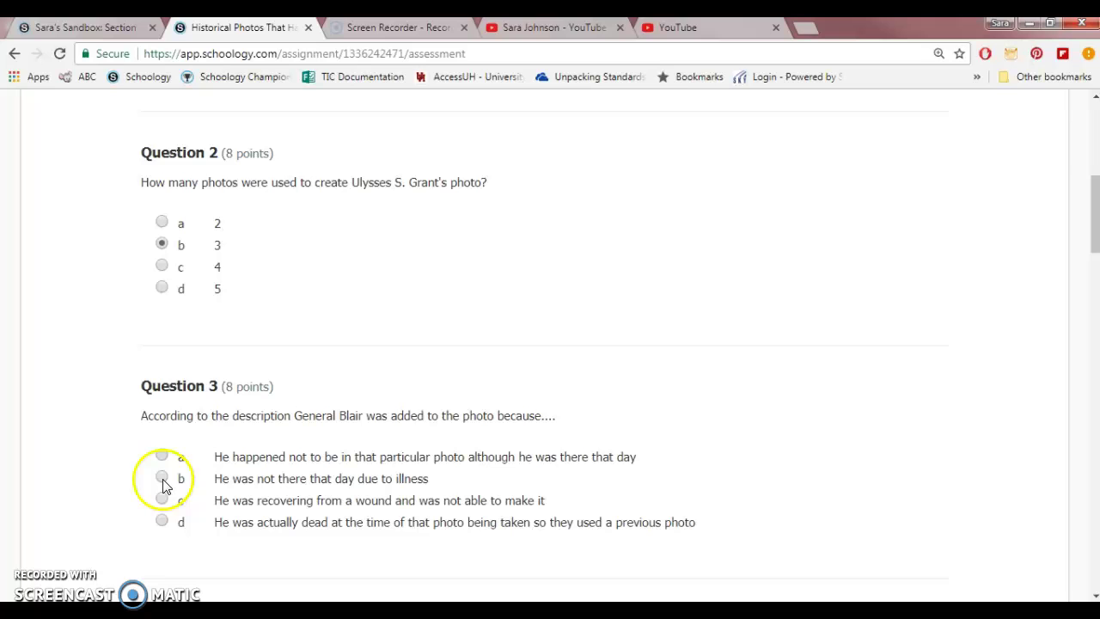
left_click(162, 459)
Step: Answer question 4 with 'He was executed', question 5 with 'cut and painted' and question 6 with 'both A and B'
scroll(159, 488, "down", 3)
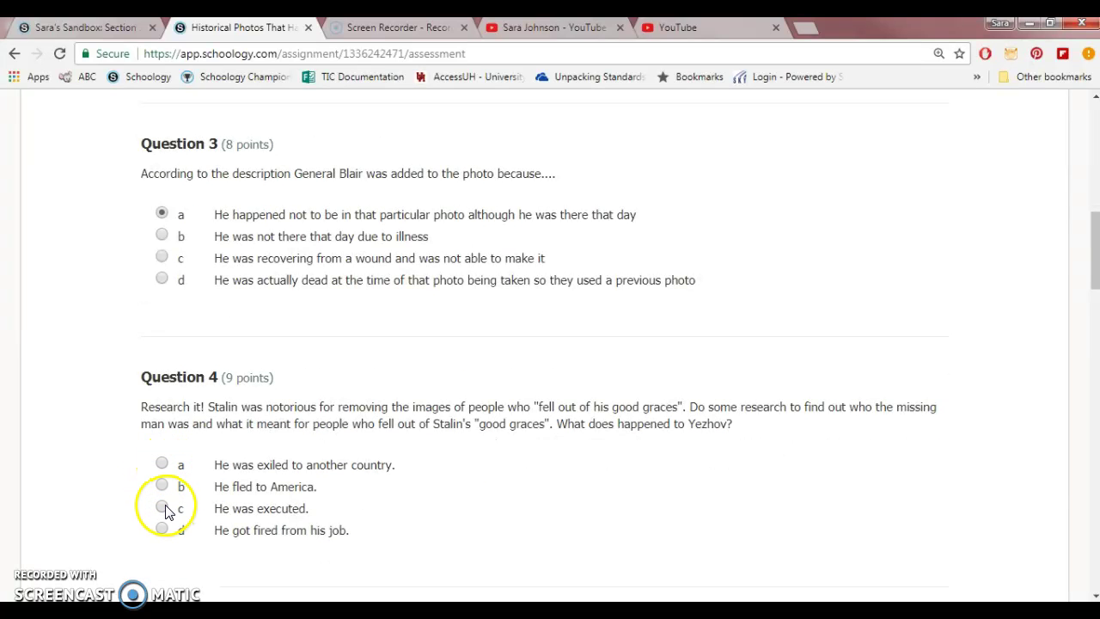
scroll(162, 510, "down", 3)
left_click(162, 455)
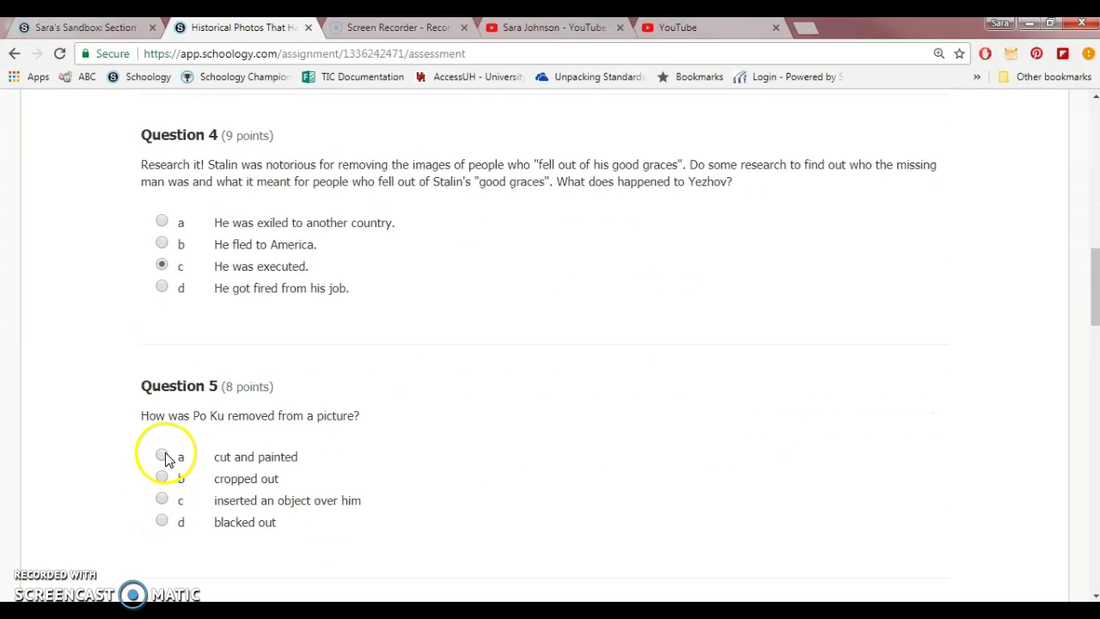
scroll(162, 464, "down", 4)
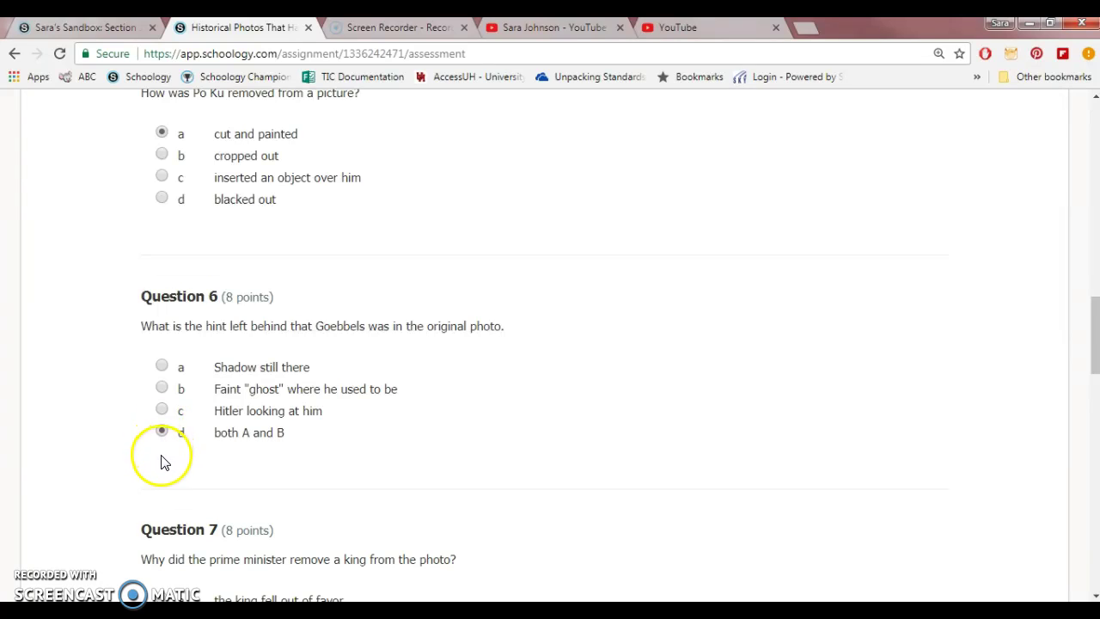
Step: Answer question 7 with 'the PM wanted to seem more important' and question 8 with 'False'
scroll(163, 455, "down", 3)
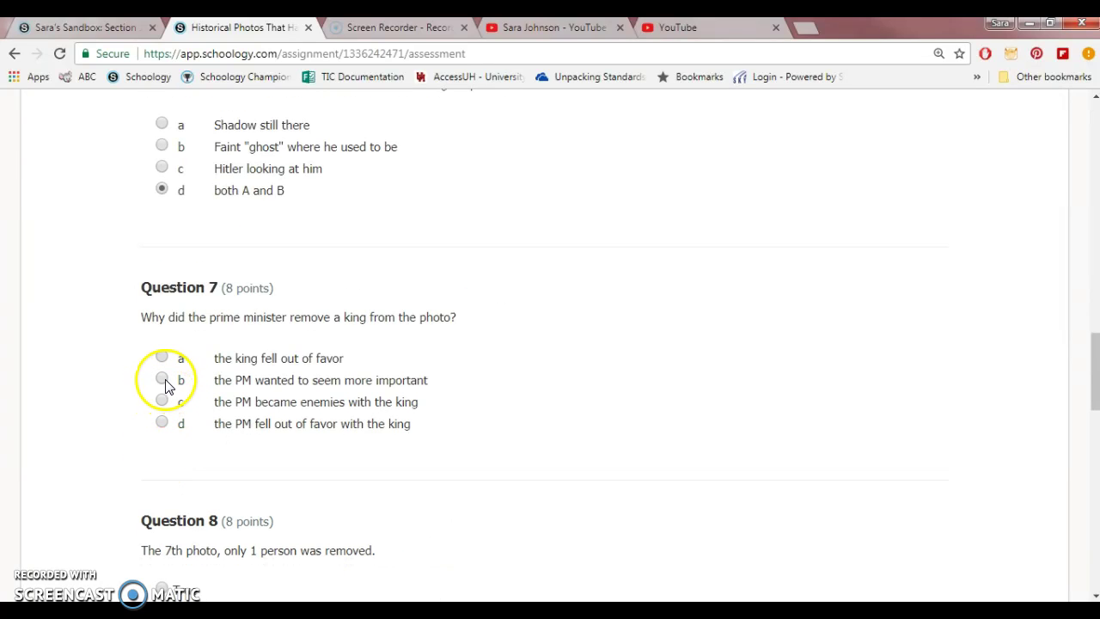
scroll(166, 405, "down", 2)
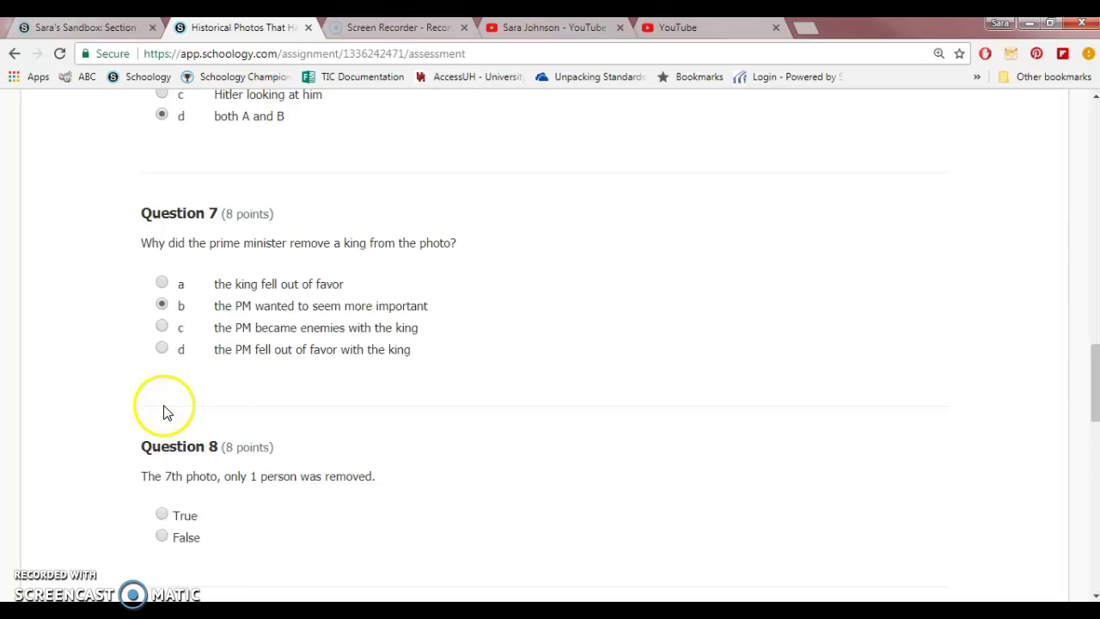
scroll(163, 459, "down", 3)
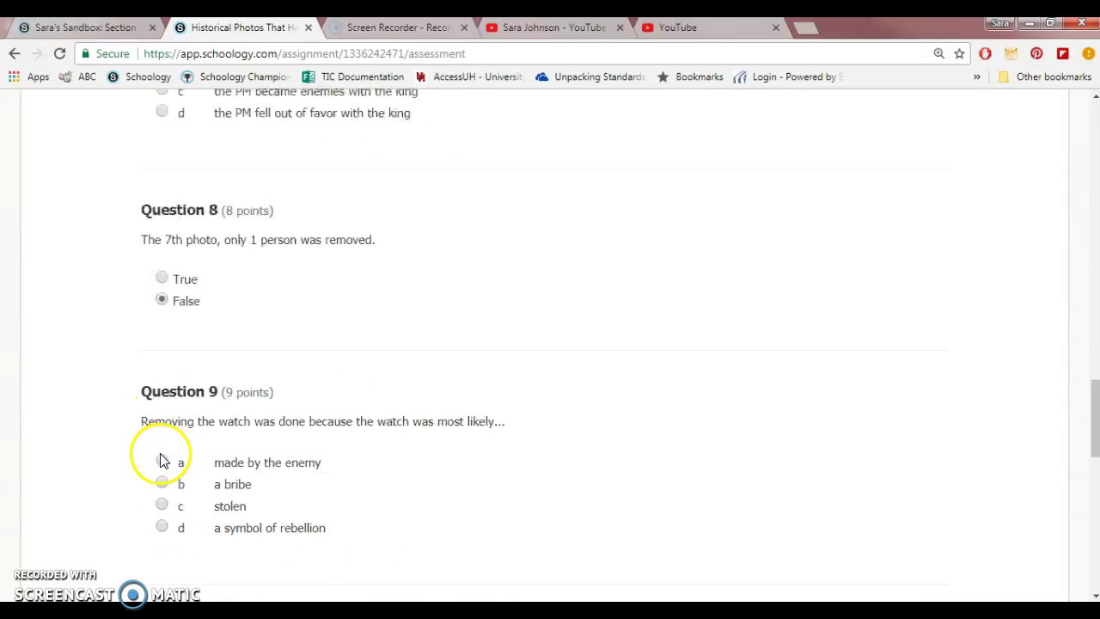
Step: Choose 'more shades of gray' (option b) for question 10, 'He couldn't make it into space' for question 11 and 'True' for question 12
scroll(190, 511, "down", 4)
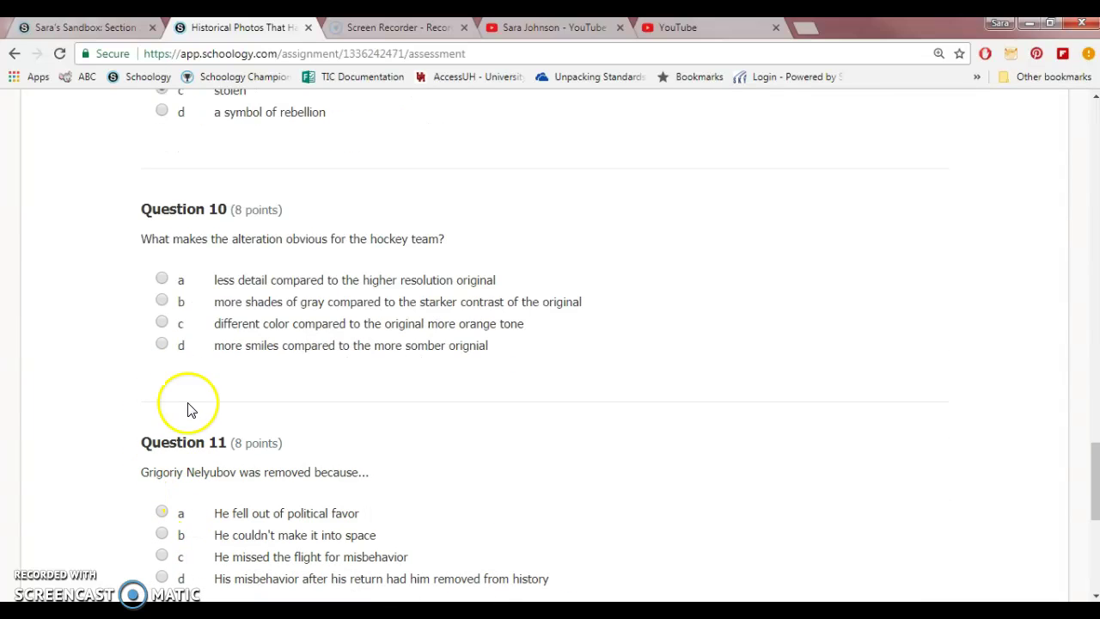
left_click(163, 300)
left_click(165, 535)
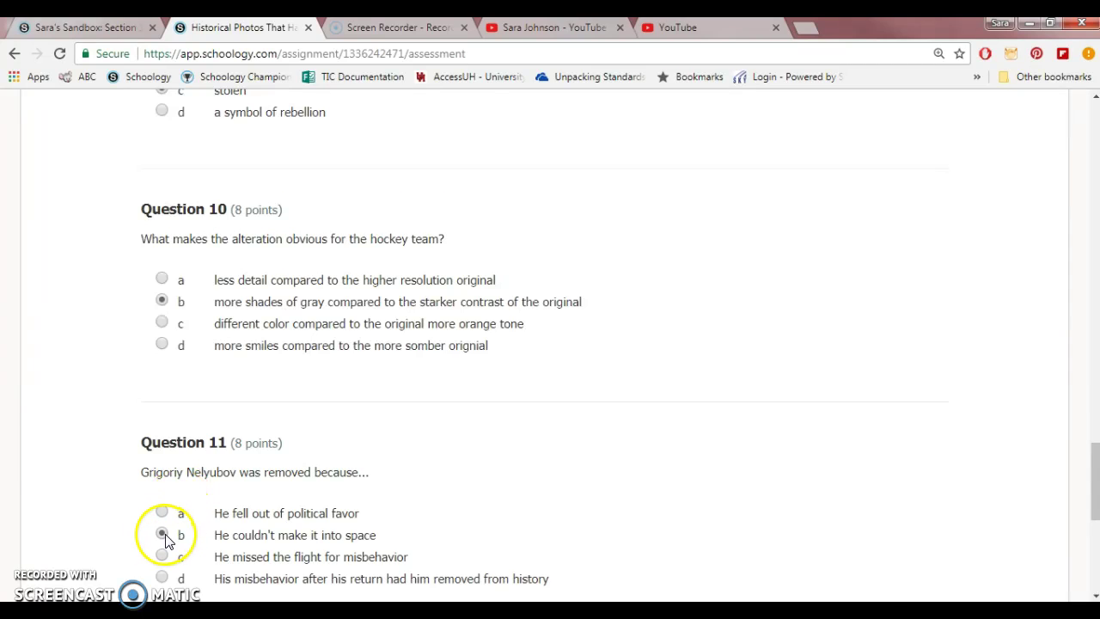
scroll(169, 437, "down", 4)
left_click(165, 422)
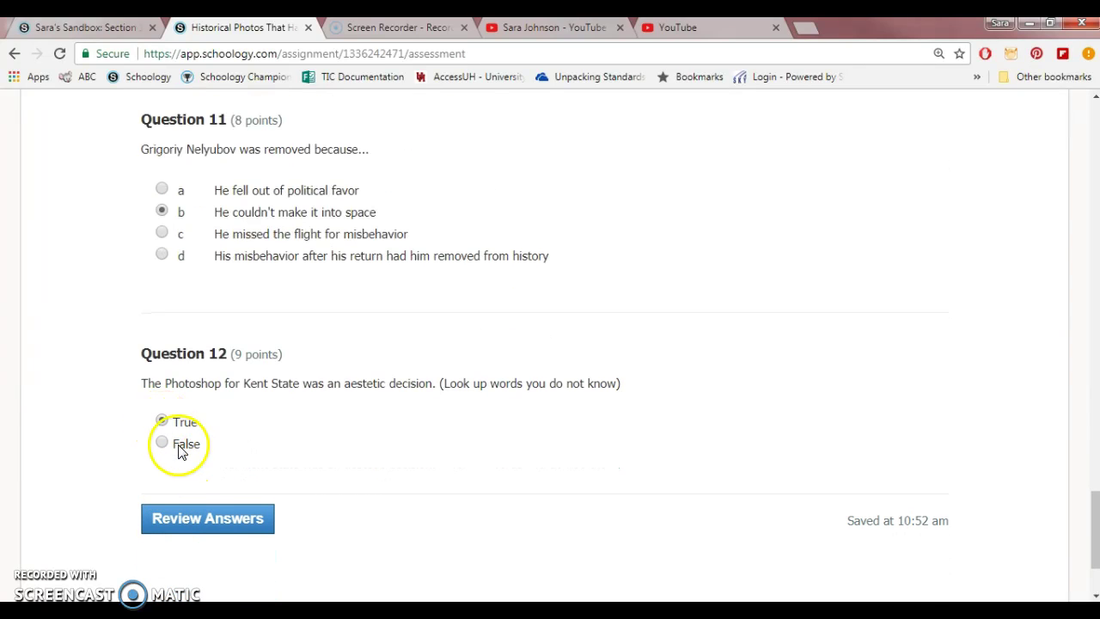
Step: Review the chosen answers for all questions, submit the quiz attempt, and highlight the score in the grade display
left_click(239, 531)
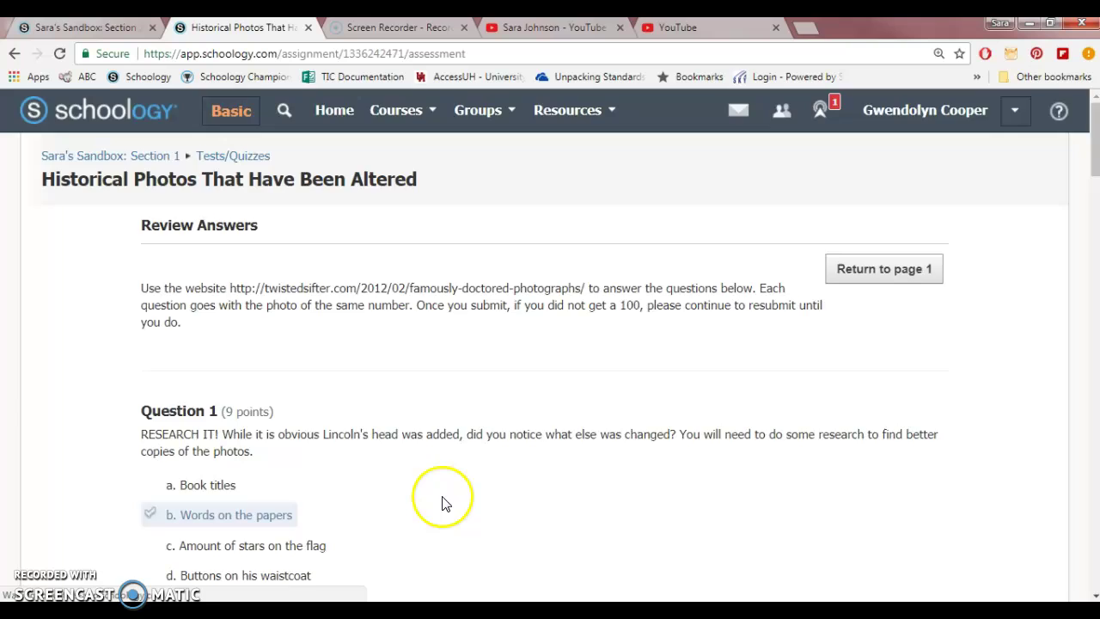
scroll(460, 482, "down", 20)
scroll(415, 515, "down", 10)
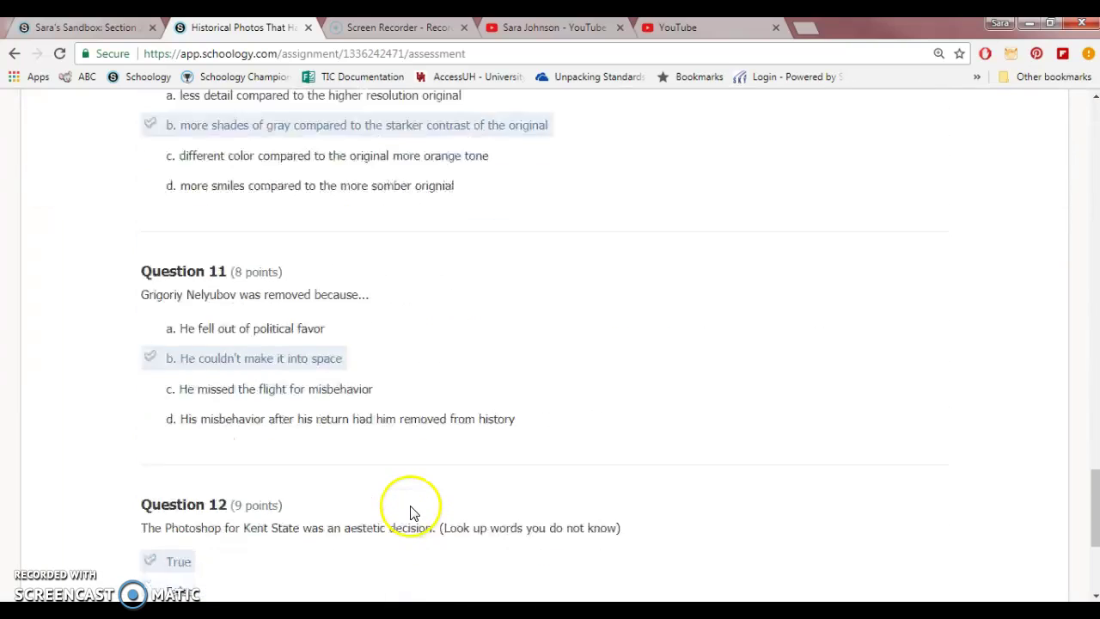
left_click(185, 387)
left_click(533, 285)
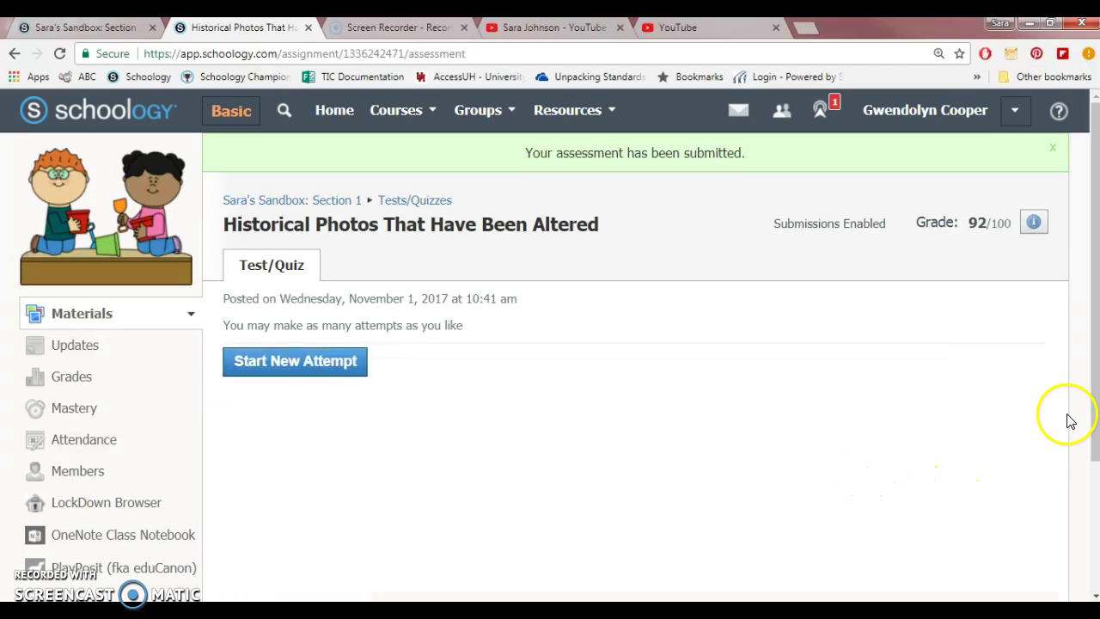
left_click_drag(969, 222, 984, 221)
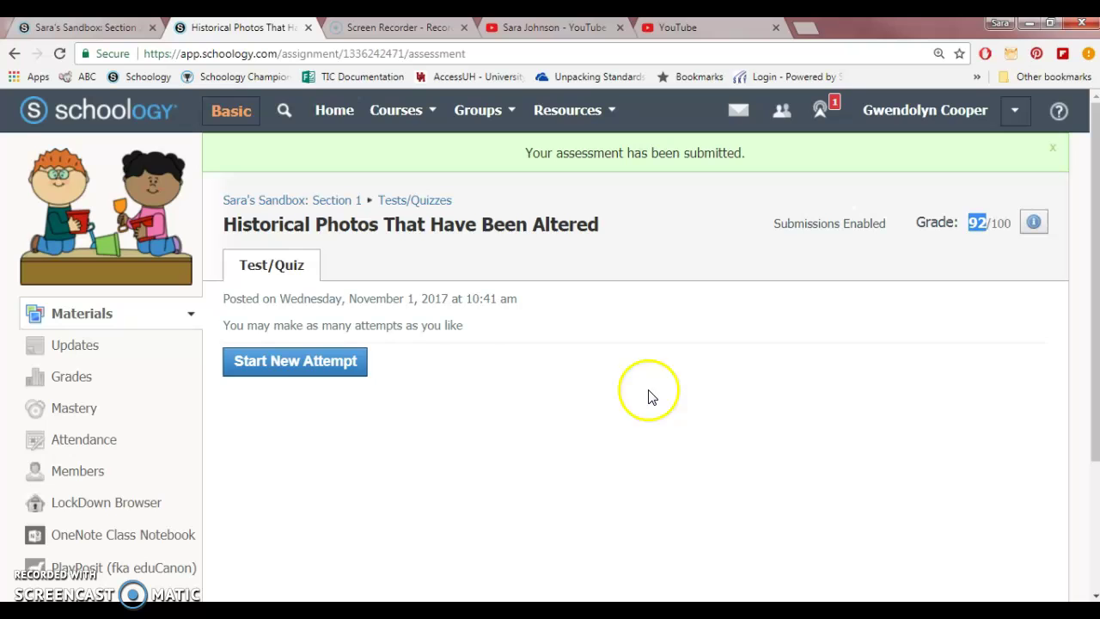
Step: Start another new attempt at the quiz and look over its first blank questions without answering them
left_click(305, 364)
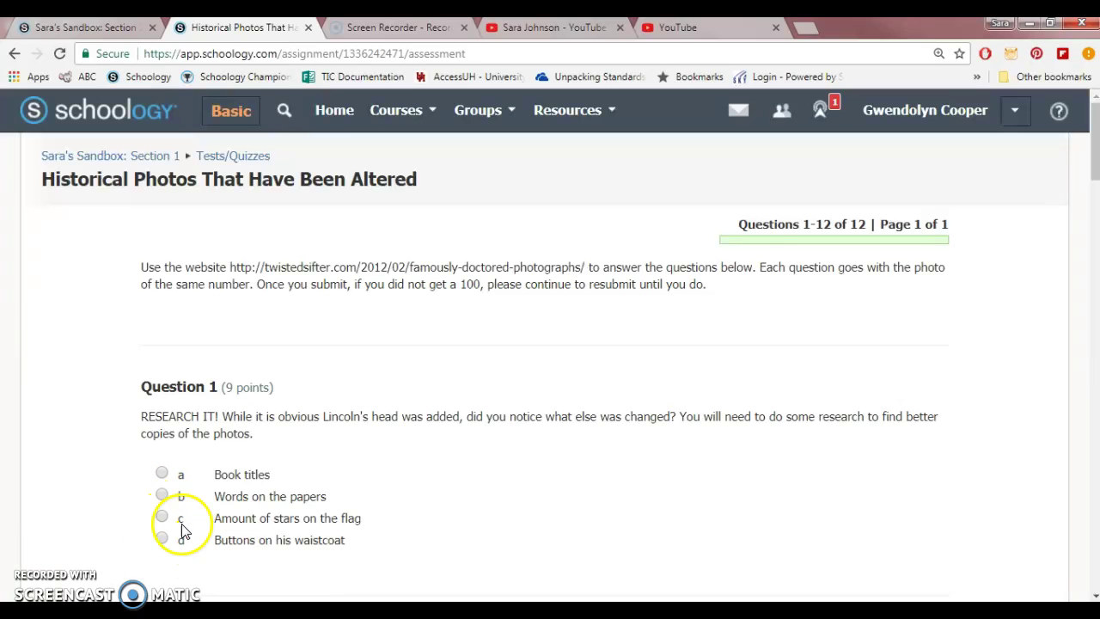
scroll(171, 515, "down", 5)
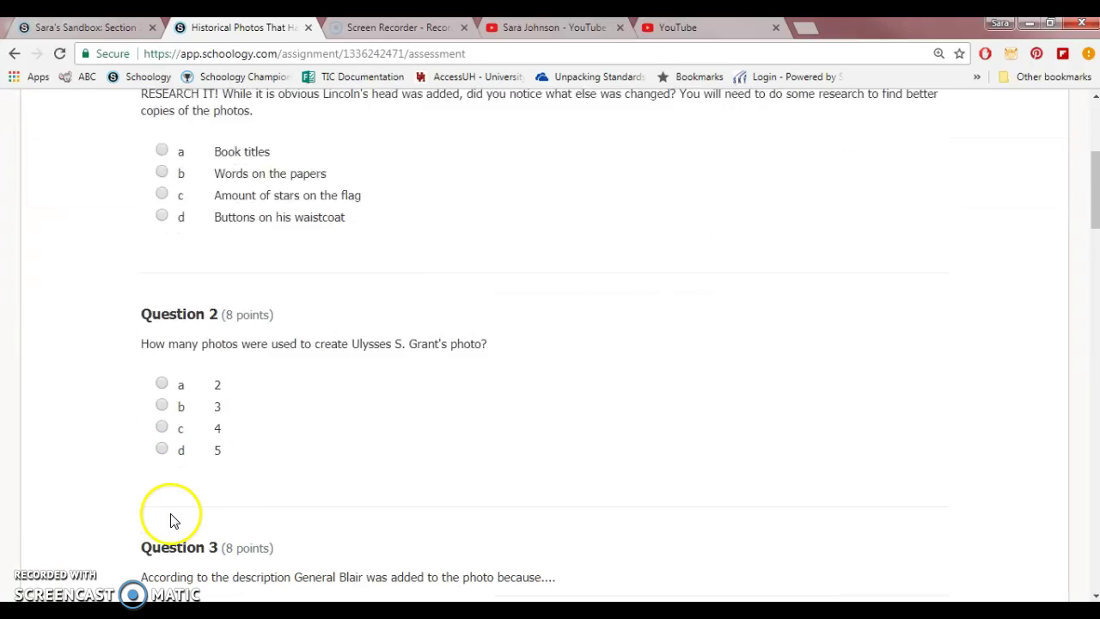
scroll(166, 523, "up", 5)
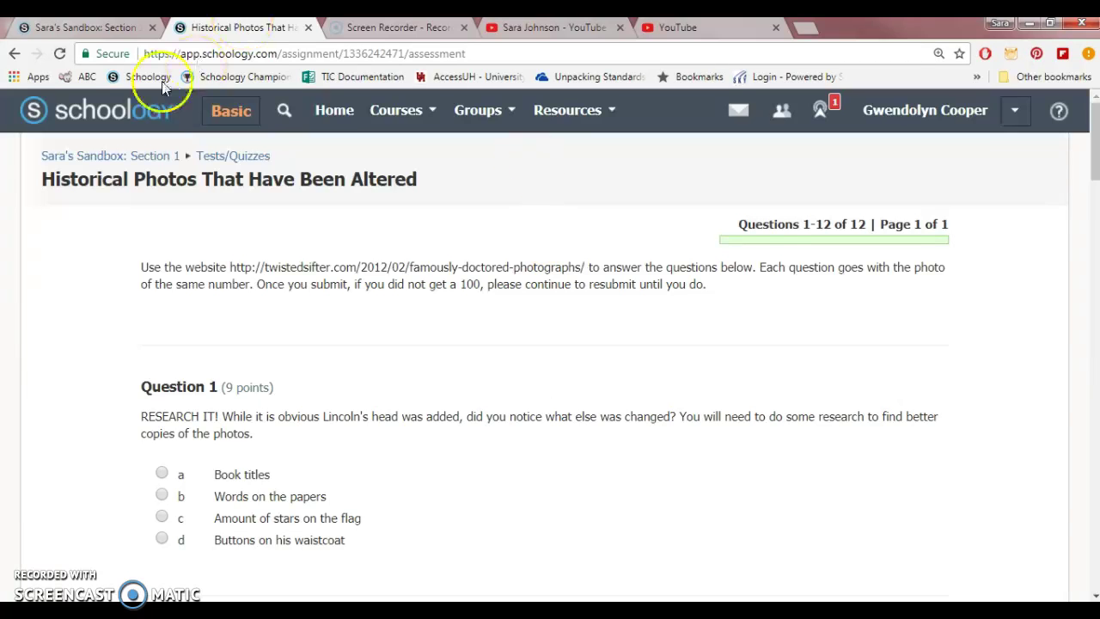
Step: Leave the unanswered attempt by going back to the quiz's start page and highlight the recorded grade
left_click(15, 54)
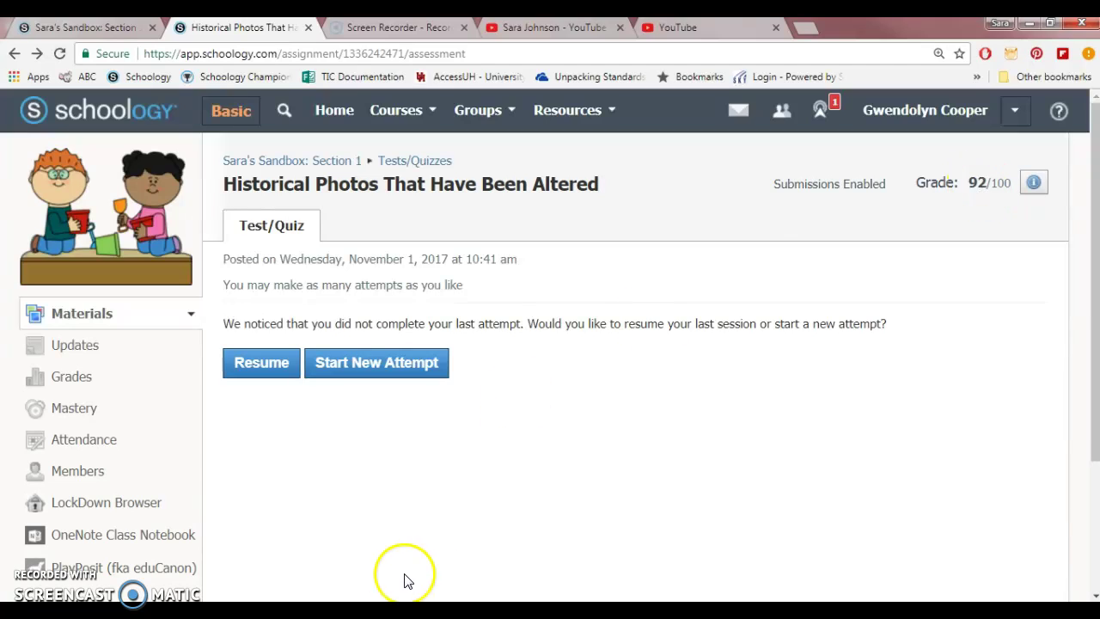
double_click(980, 183)
left_click_drag(979, 183, 992, 183)
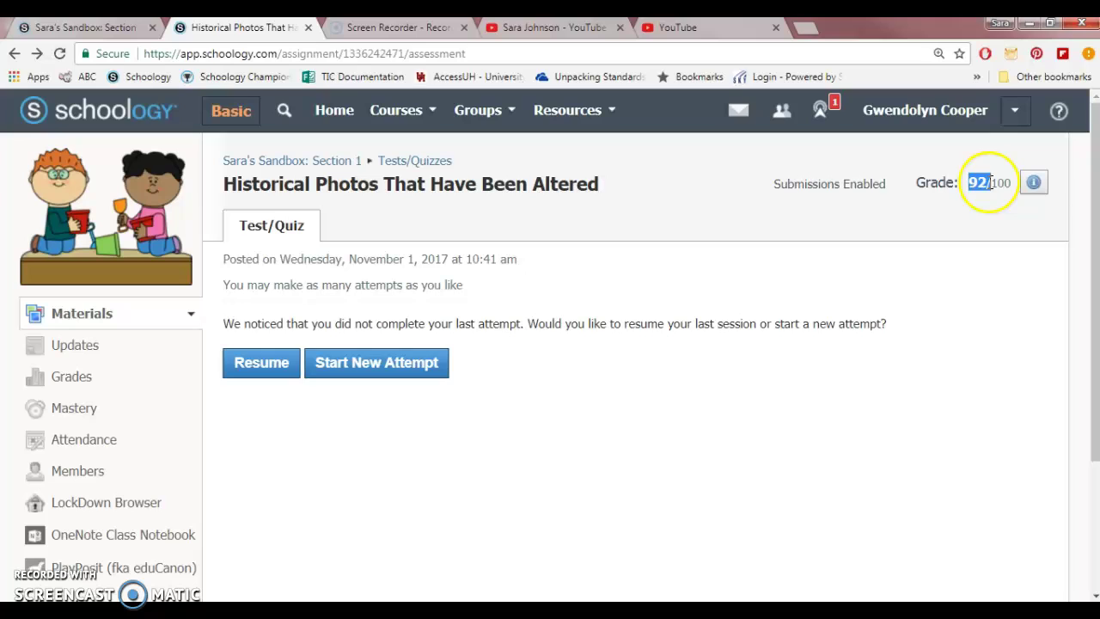